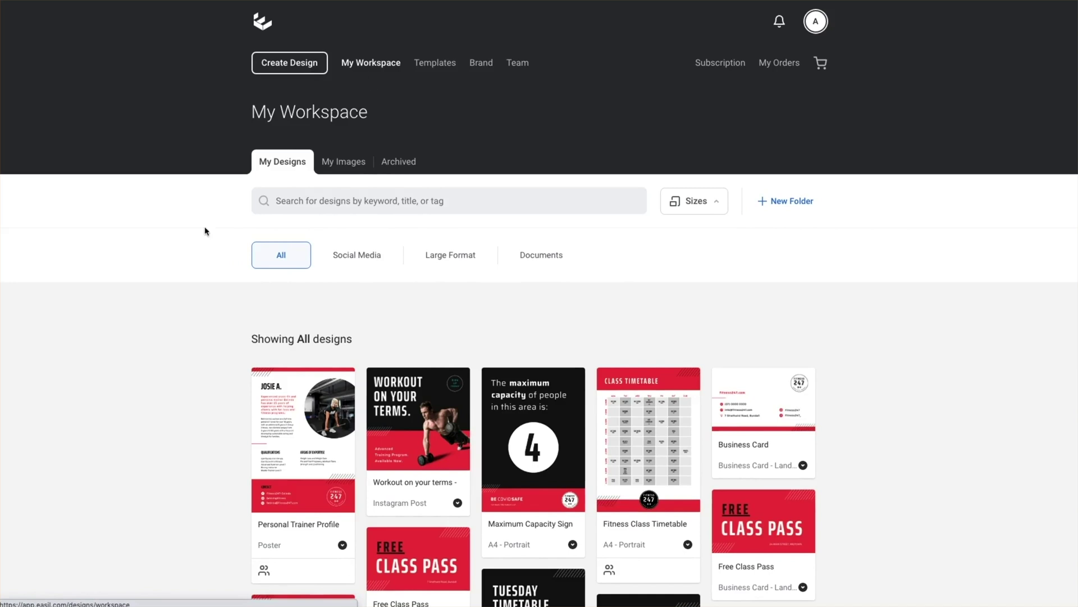
# Step: Upload both trainer JPEG photos, including Josie-A-trainer.jpg, into the My Images folder
pyautogui.click(344, 167)
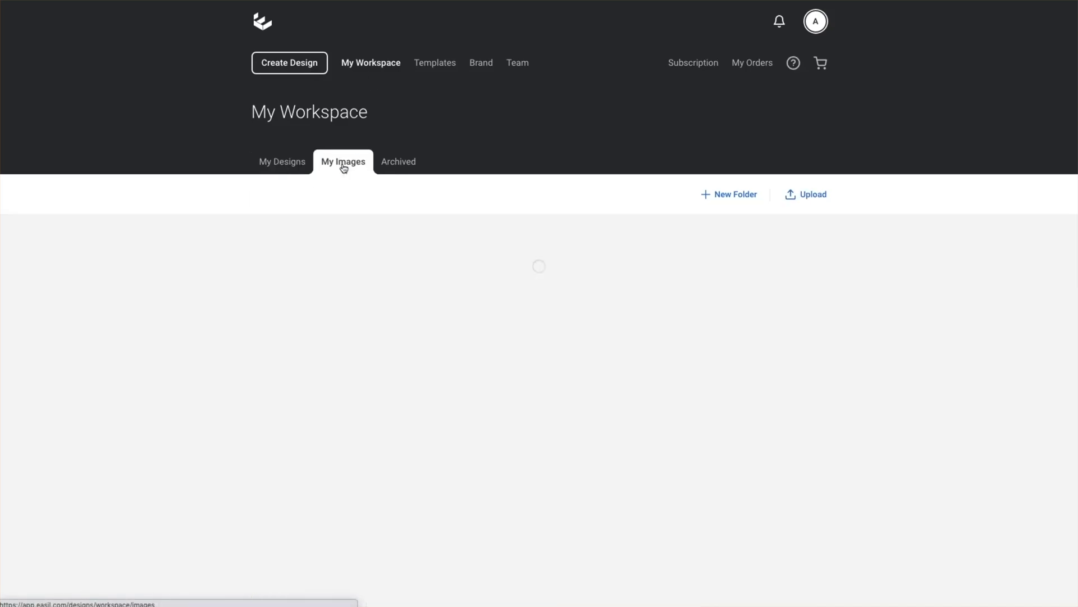
pyautogui.click(811, 199)
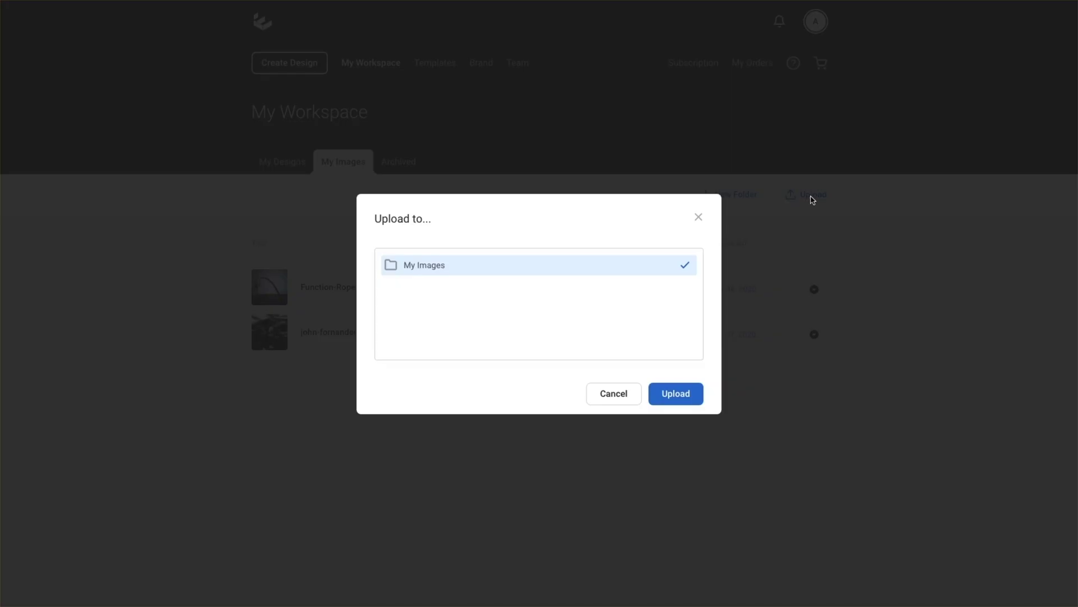
pyautogui.click(677, 400)
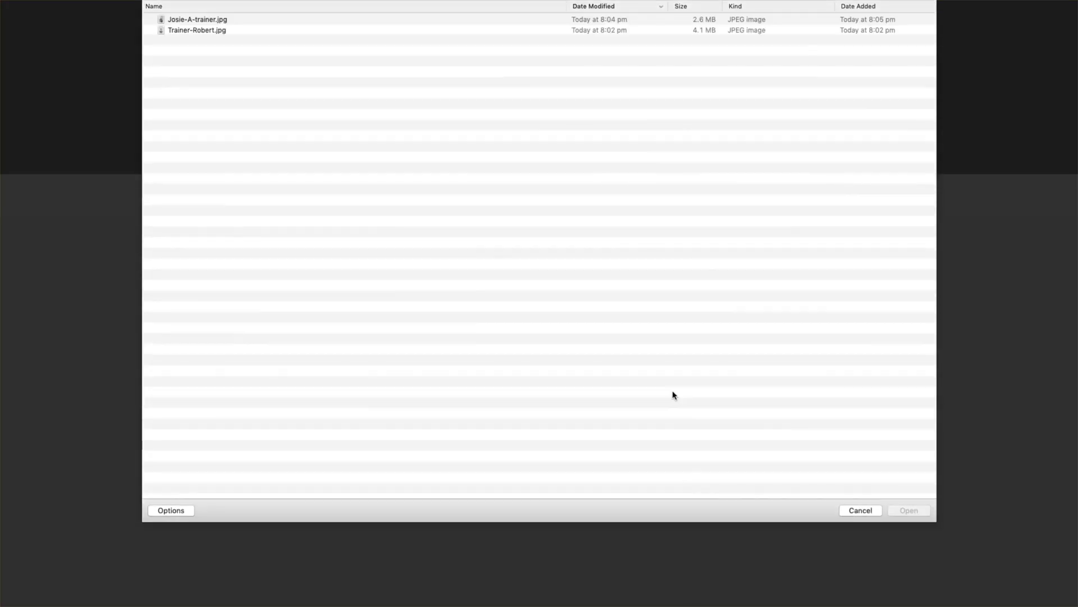
pyautogui.click(219, 24)
pyautogui.keyDown('shift'); pyautogui.click(218, 32); pyautogui.keyUp('shift')
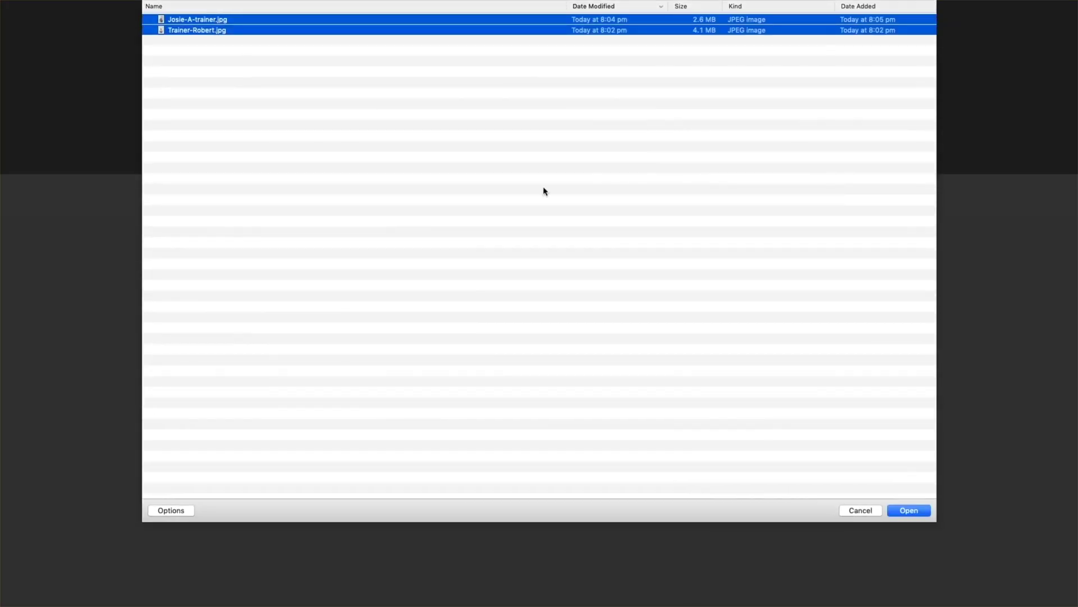
pyautogui.click(910, 512)
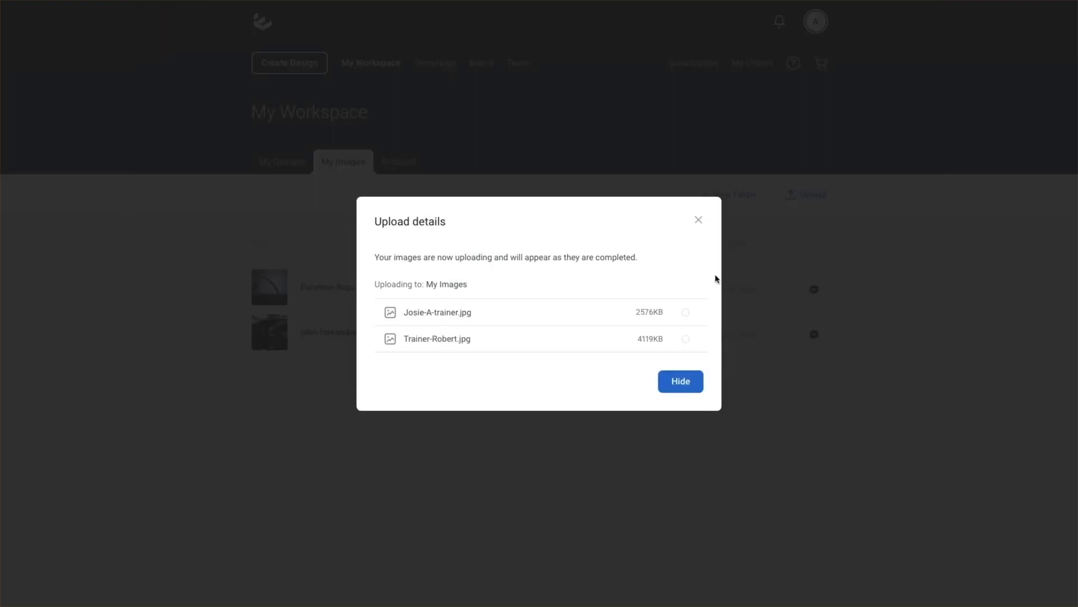
pyautogui.click(689, 388)
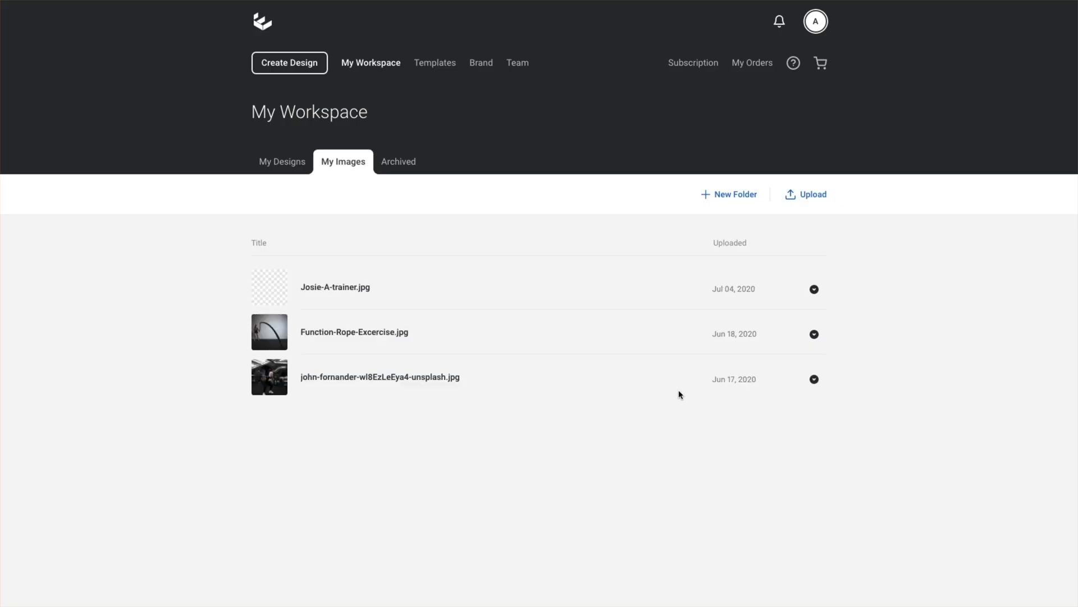
# Step: Remove the woman trainer photo's background, creating Josie-A-trainer-clear-bg.png
pyautogui.click(814, 290)
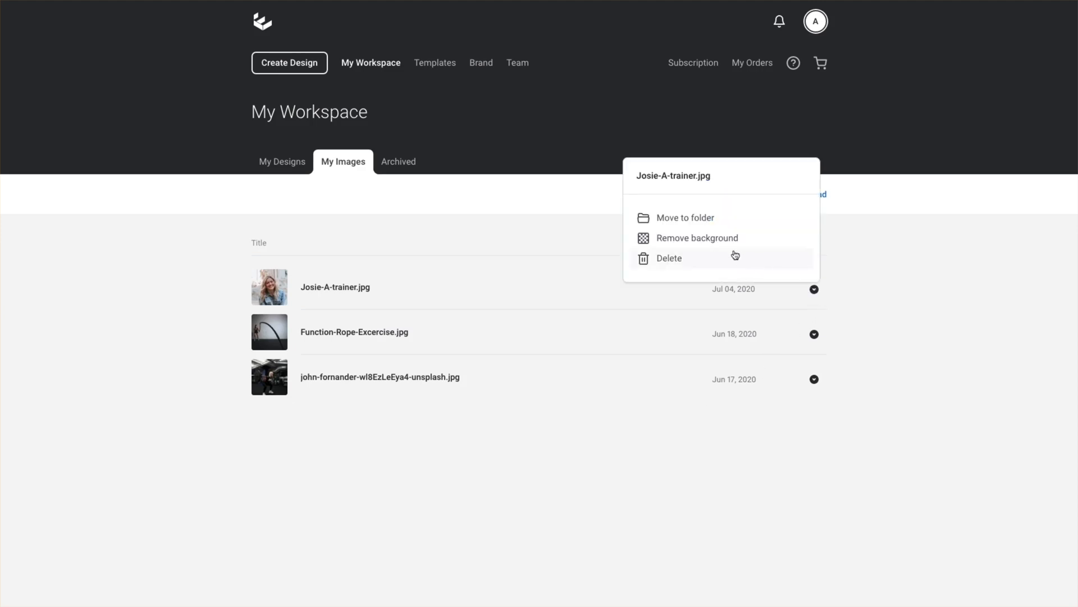
pyautogui.click(716, 246)
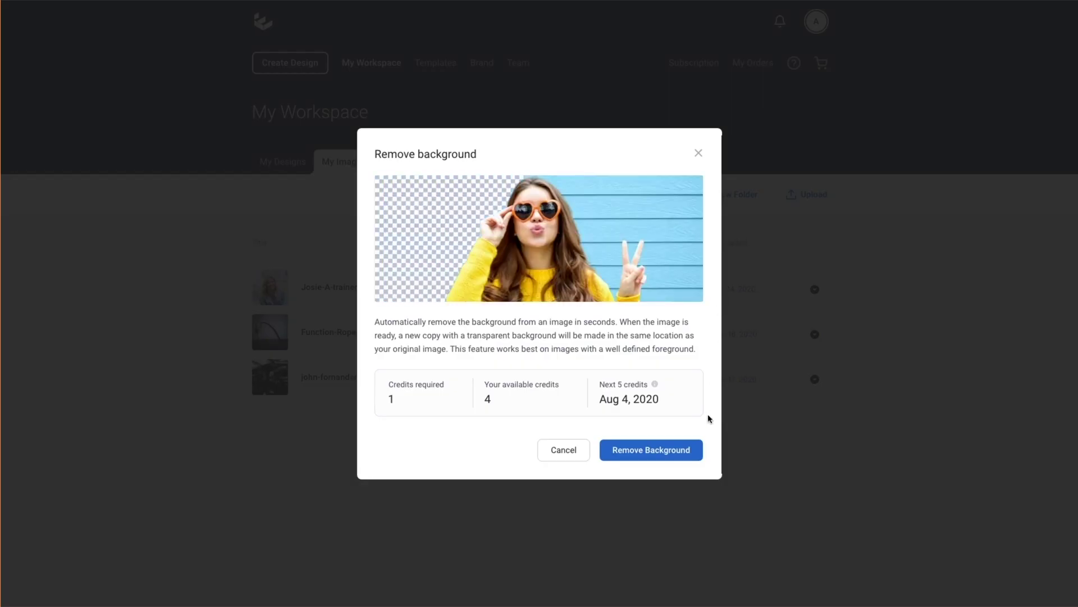
pyautogui.click(701, 455)
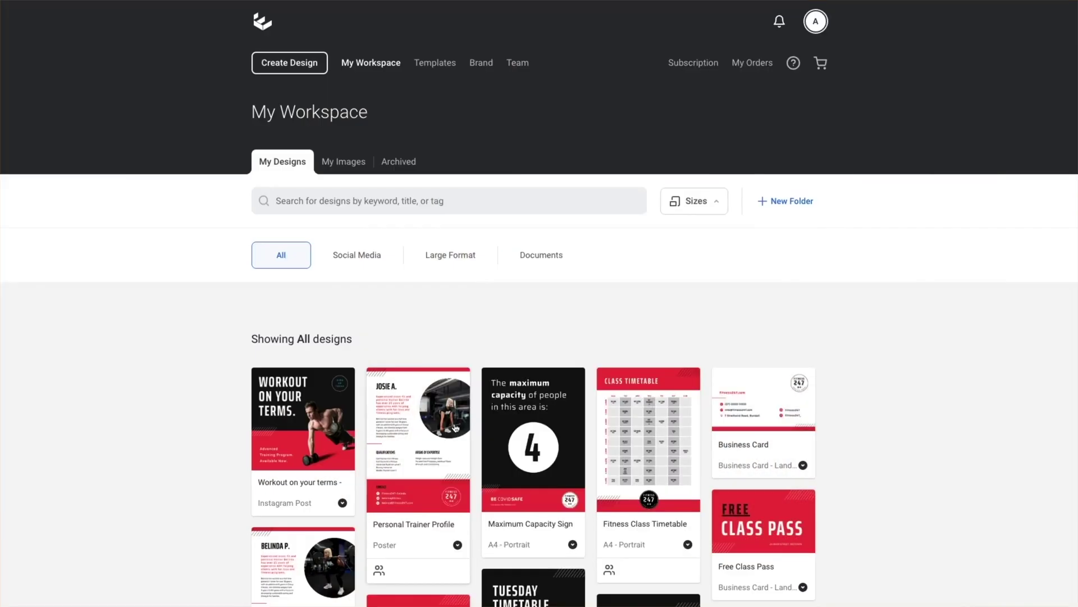
# Step: Open the Workout on your terms post and add the man's cutout from My Images
pyautogui.click(300, 414)
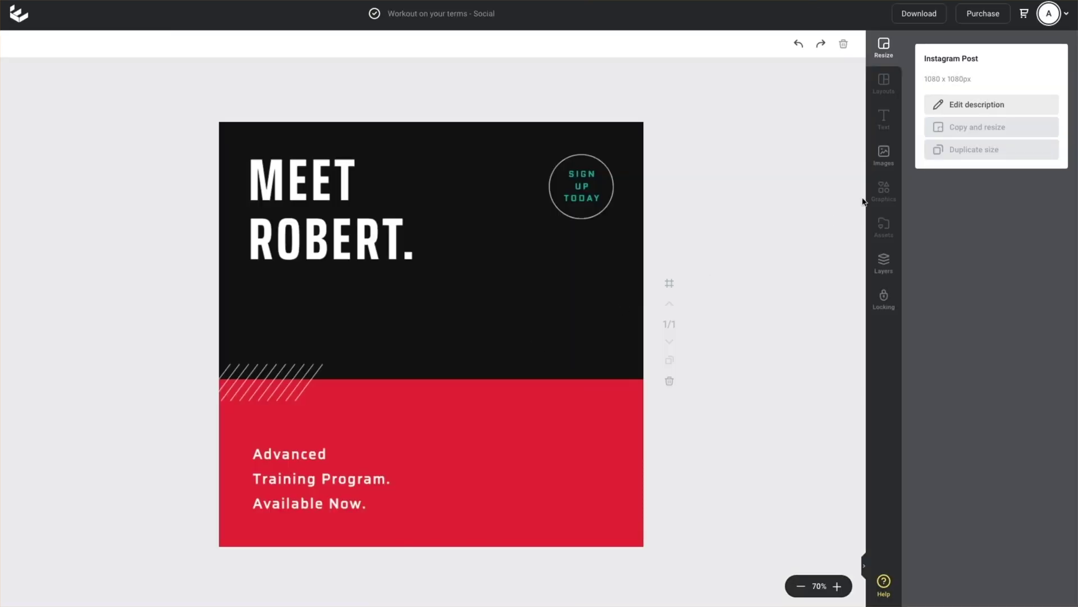
pyautogui.click(883, 153)
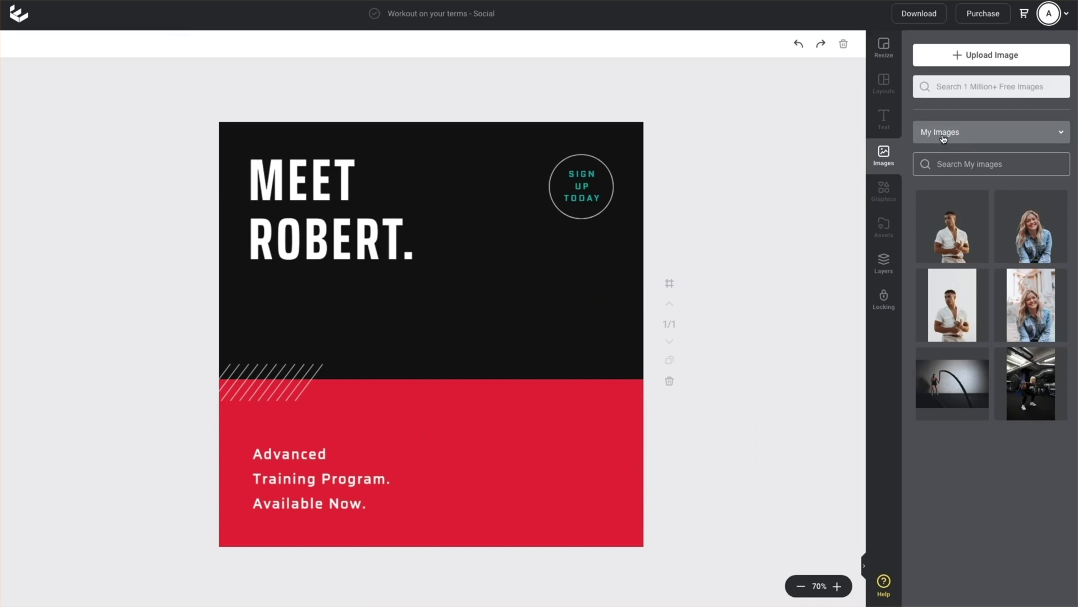
pyautogui.click(952, 227)
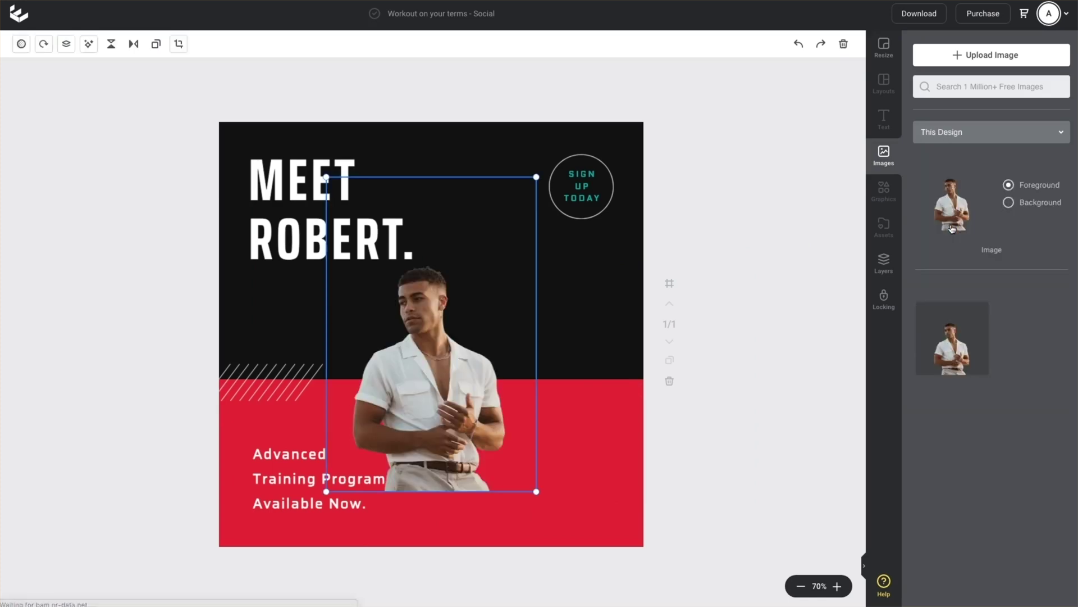
# Step: Enlarge the man's cutout and move it to the post's bottom-right corner
pyautogui.moveTo(546, 173); pyautogui.dragTo(713, 67)
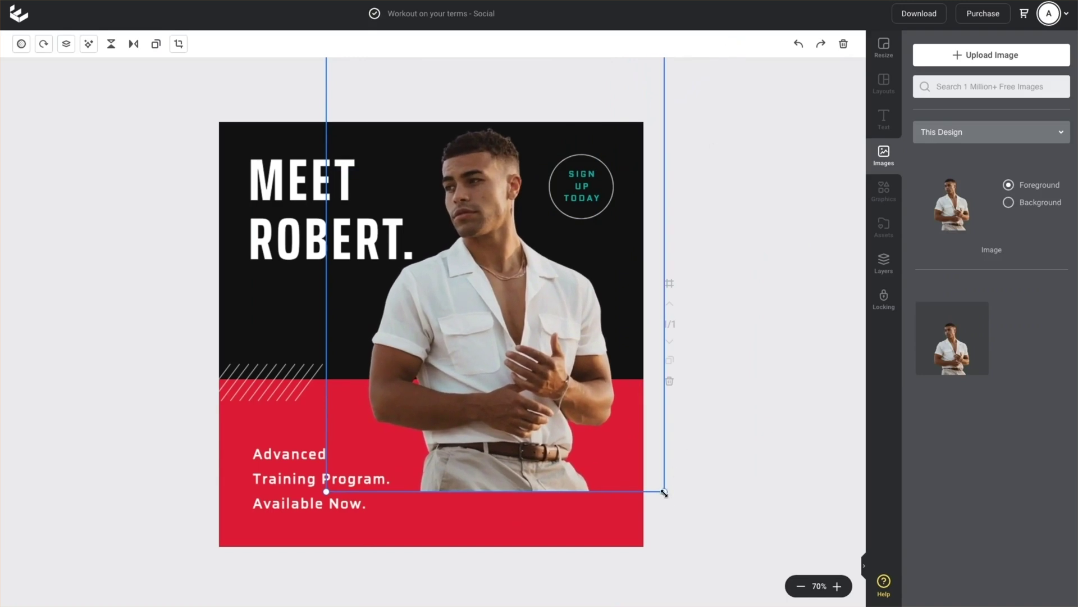
pyautogui.moveTo(663, 490); pyautogui.dragTo(679, 512)
pyautogui.moveTo(530, 369); pyautogui.dragTo(561, 431)
pyautogui.click(767, 368)
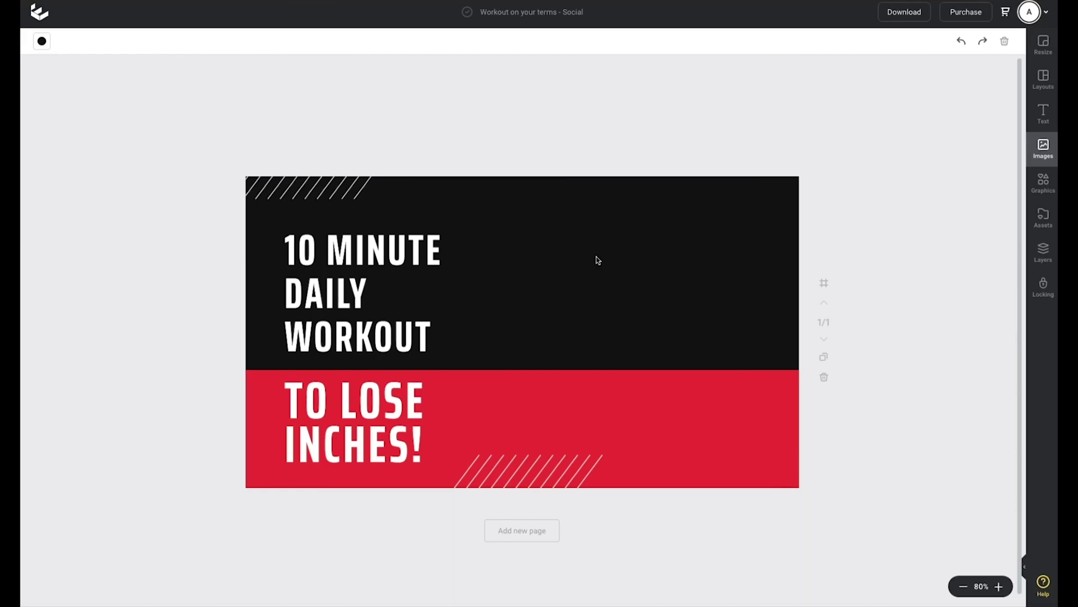
# Step: Place an enlarged man's cutout on the thumbnail's right side and stack an aligned duplicate on it
pyautogui.click(1042, 149)
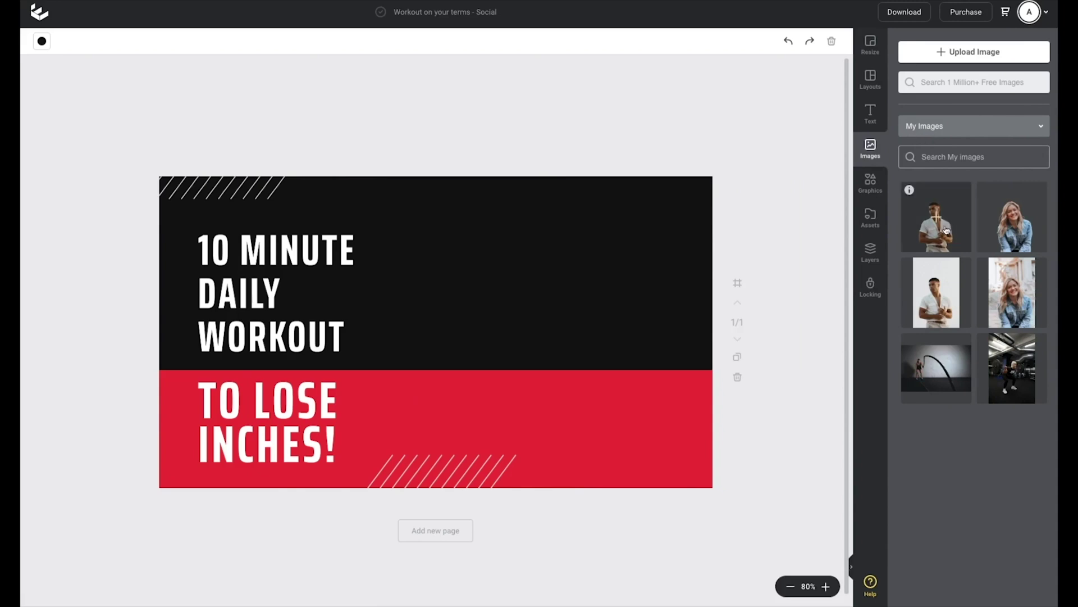
pyautogui.moveTo(936, 223); pyautogui.dragTo(438, 198)
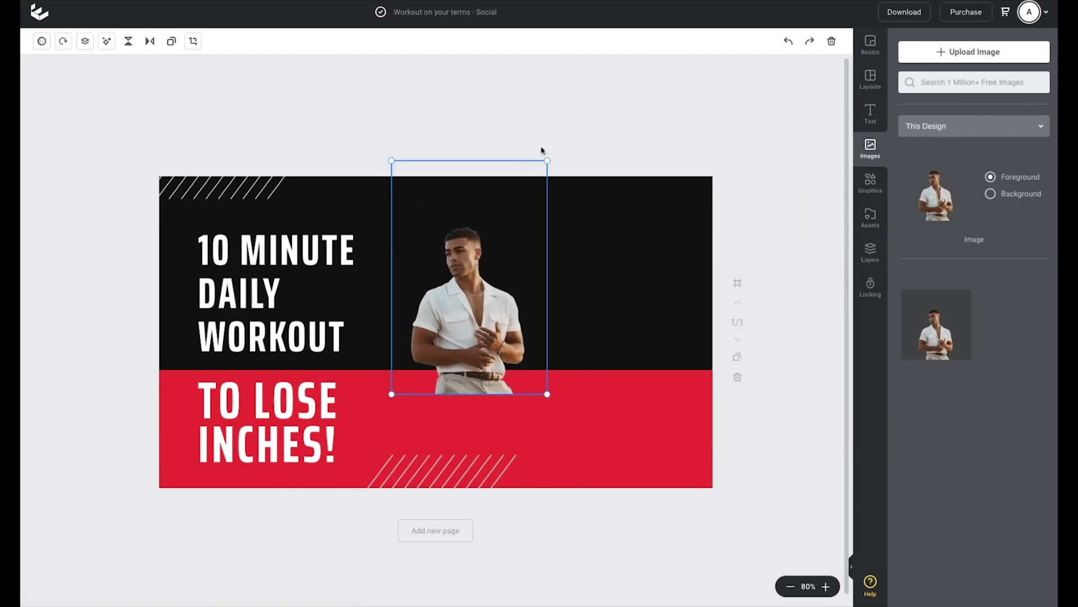
pyautogui.moveTo(547, 161); pyautogui.dragTo(719, 50)
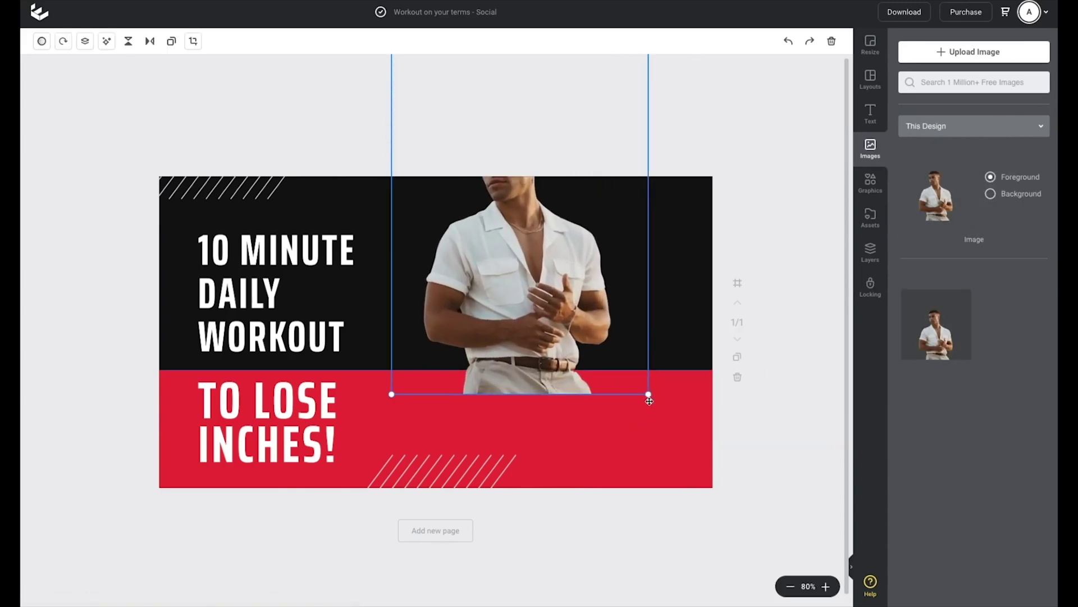
pyautogui.moveTo(648, 394); pyautogui.dragTo(797, 556)
pyautogui.moveTo(555, 262); pyautogui.dragTo(556, 275)
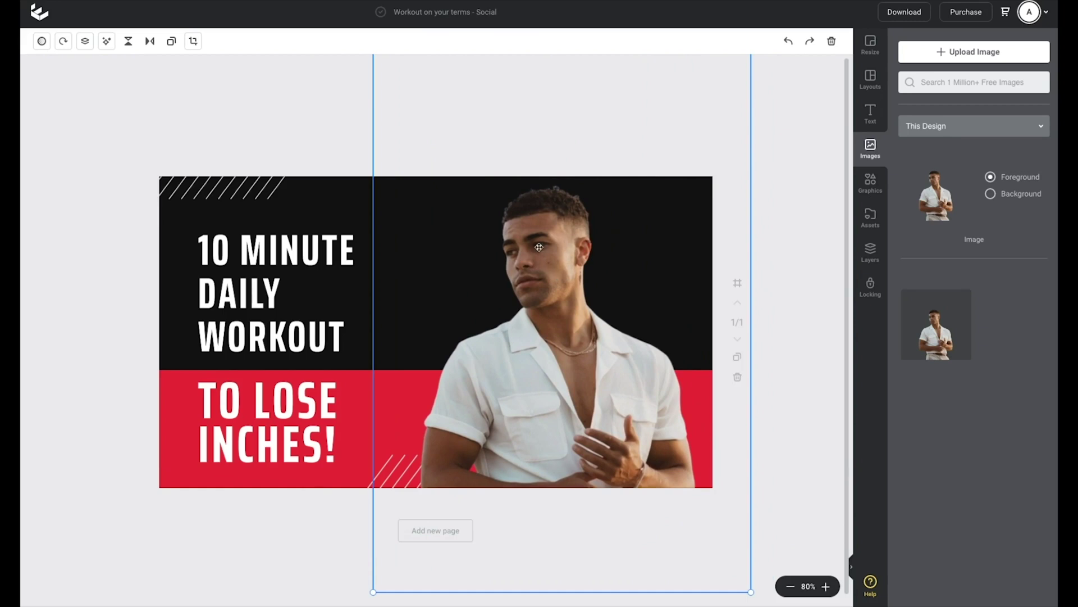
pyautogui.click(172, 42)
pyautogui.moveTo(596, 326); pyautogui.dragTo(576, 307)
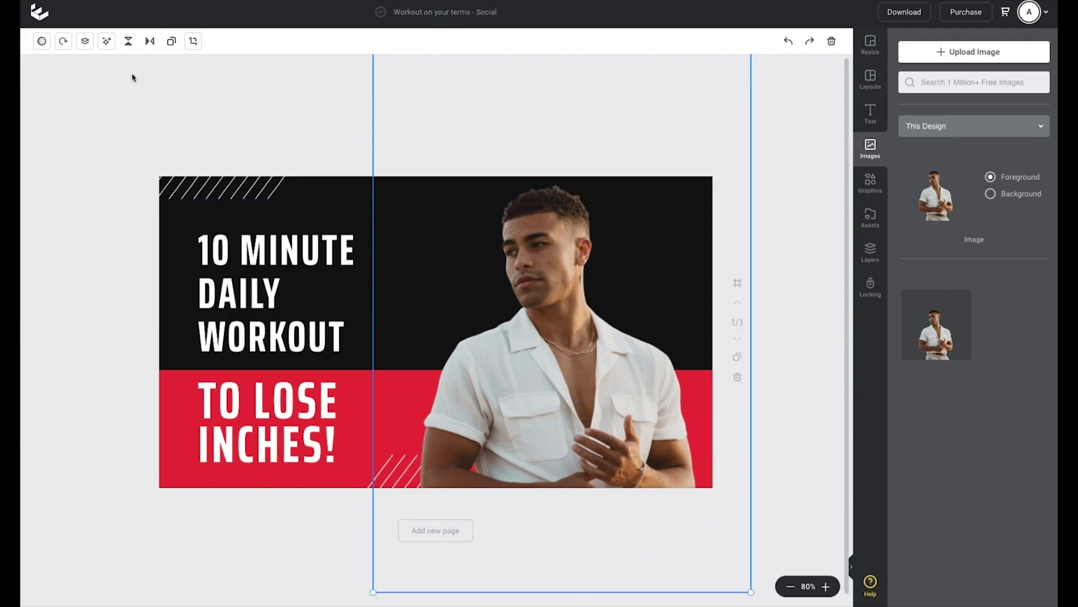
# Step: Filter the copy with Brightness -100, Contrast 148, Invert and Blur 10, then layer it behind the man
pyautogui.click(107, 44)
pyautogui.moveTo(131, 153); pyautogui.dragTo(185, 179)
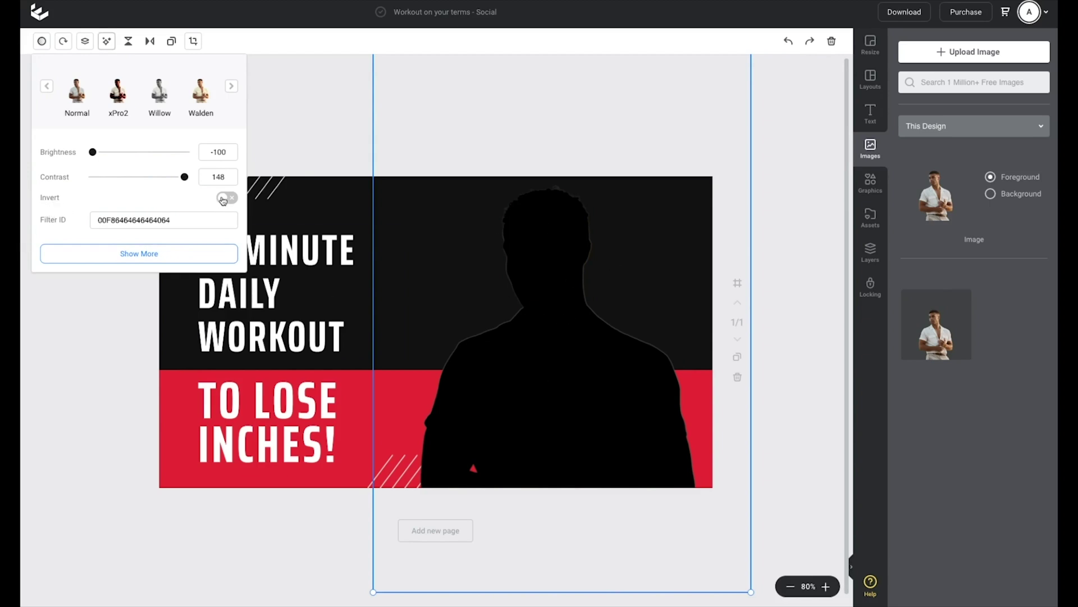
pyautogui.click(223, 199)
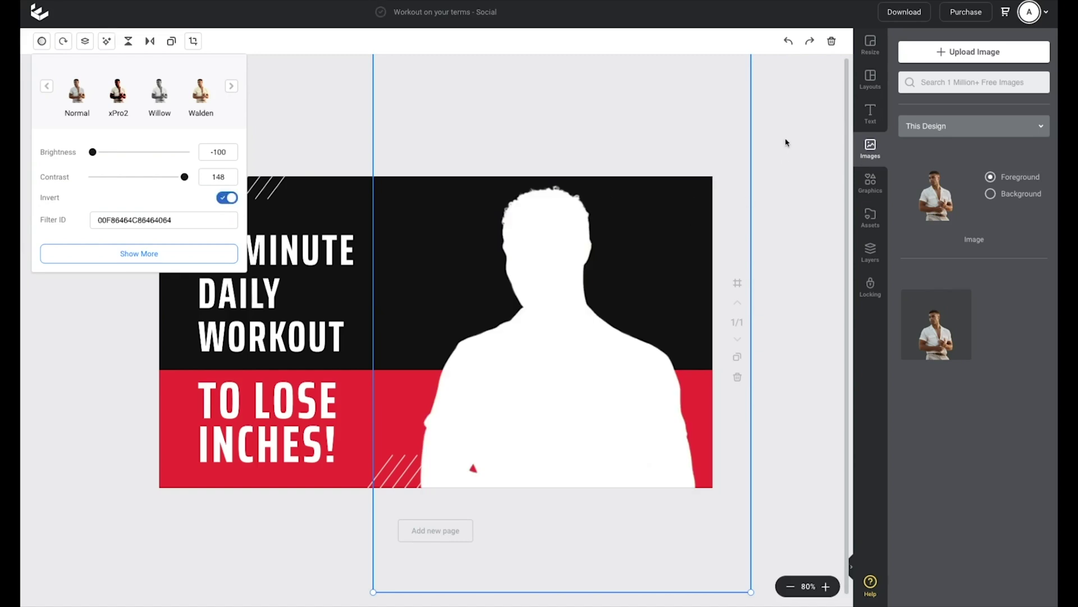
pyautogui.click(149, 254)
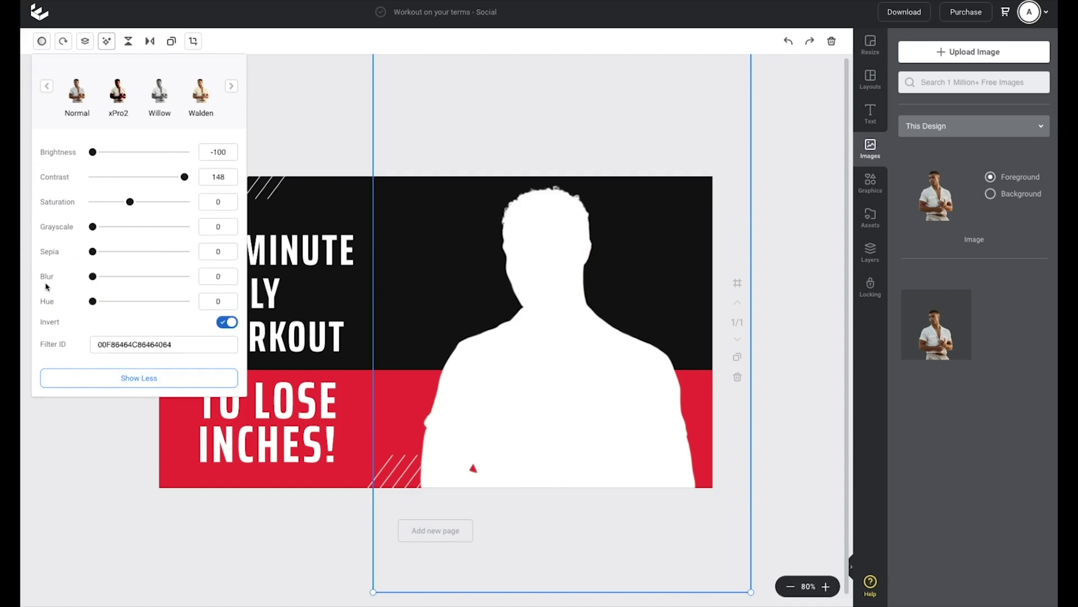
pyautogui.moveTo(97, 282); pyautogui.dragTo(113, 281)
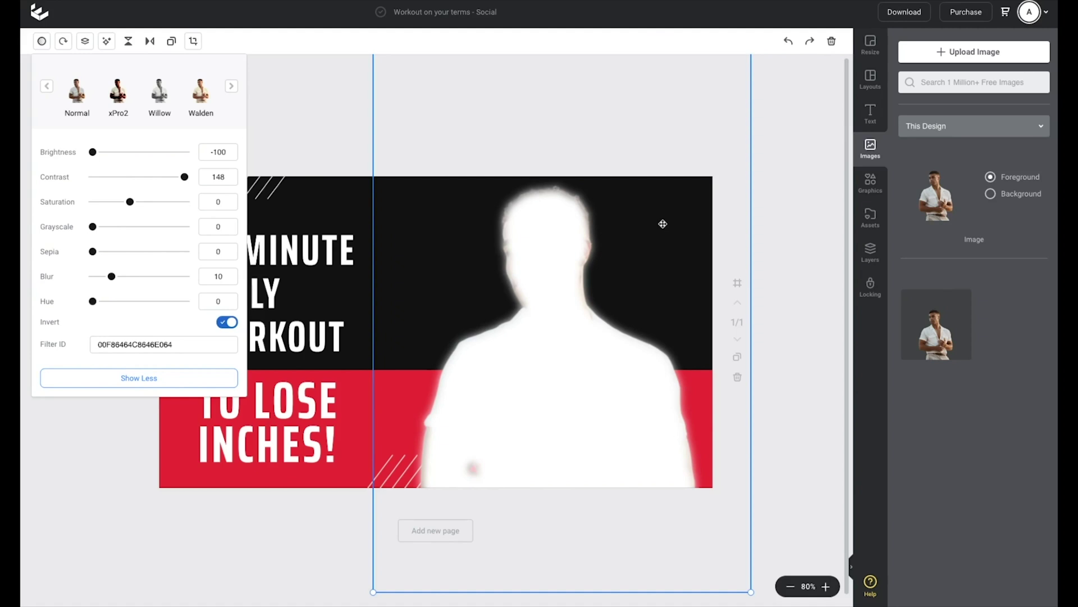
pyautogui.click(870, 251)
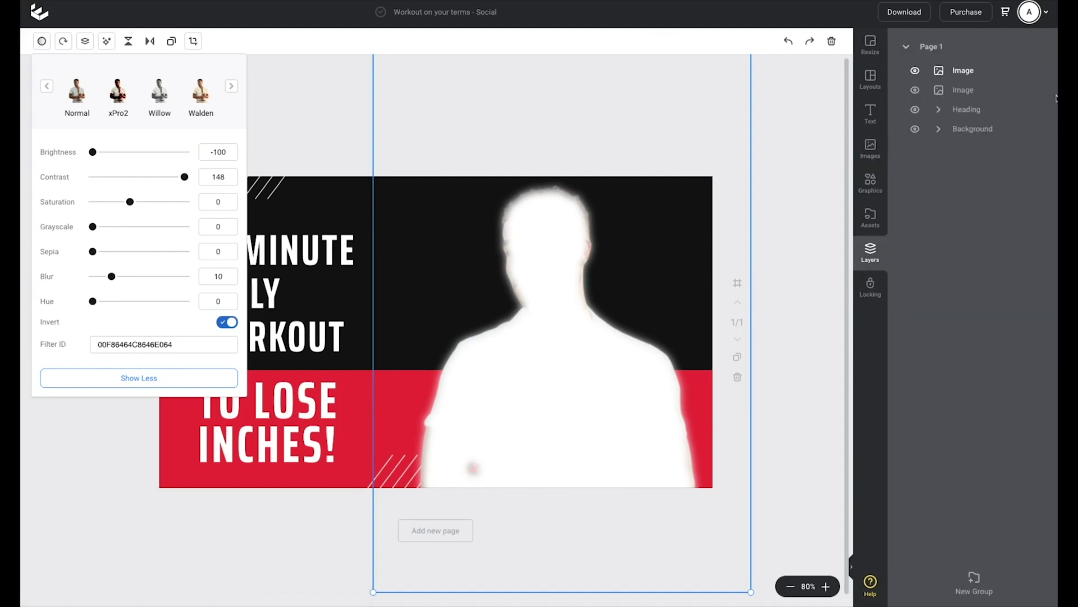
pyautogui.moveTo(960, 72); pyautogui.dragTo(969, 95)
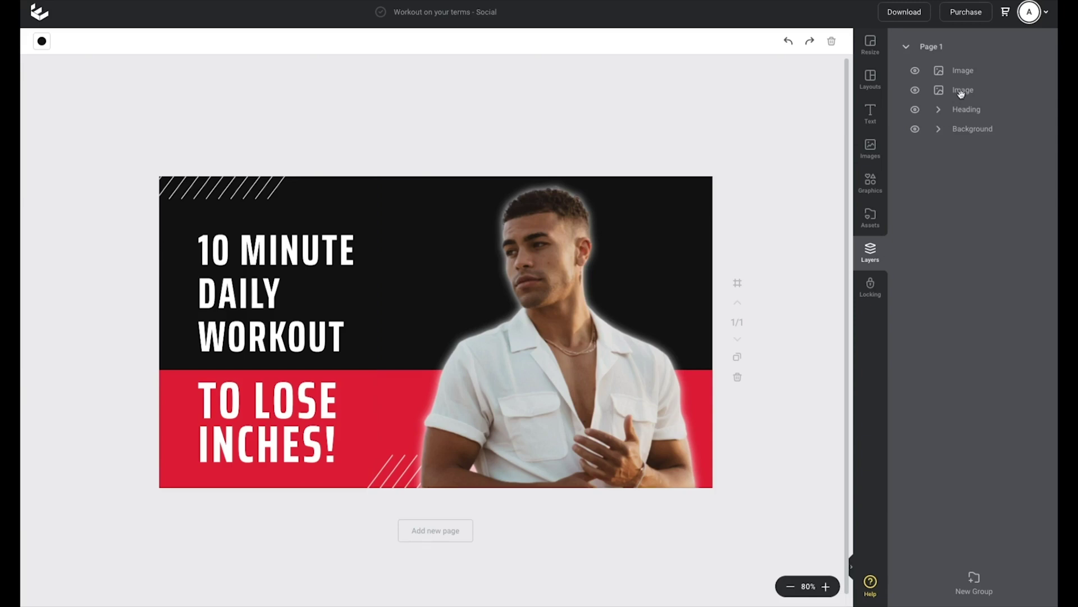
# Step: Duplicate the glow image, align it with the man's outline, and layer it beneath the cutout
pyautogui.click(960, 91)
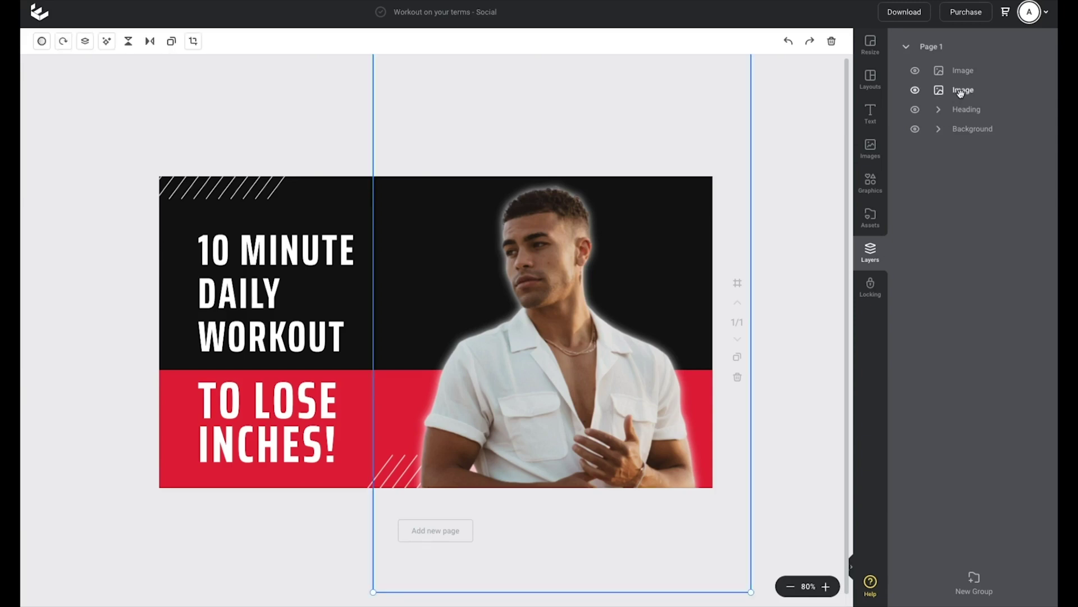
pyautogui.click(171, 41)
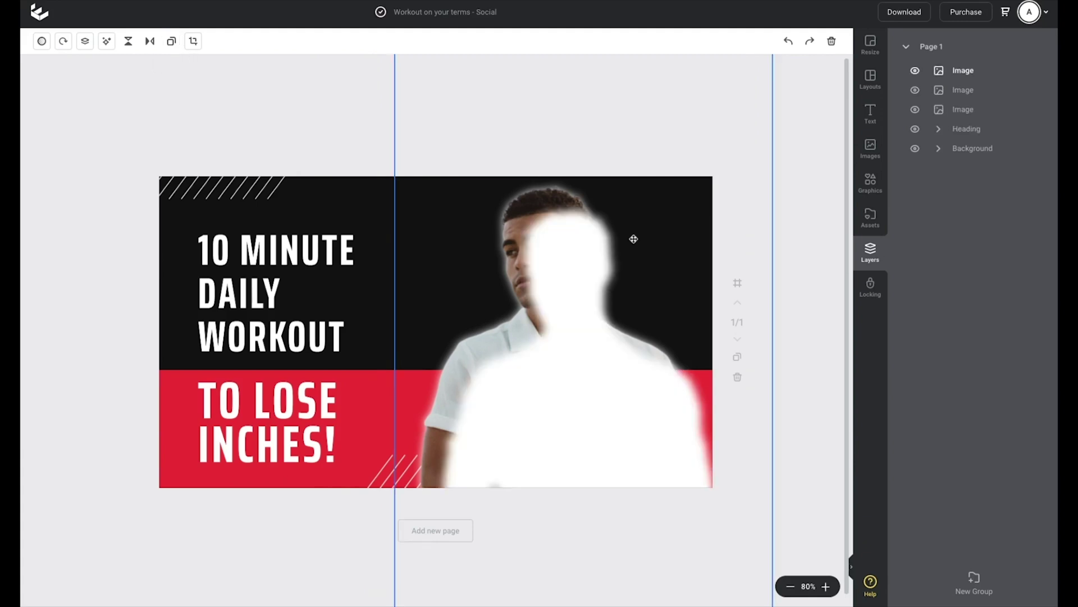
pyautogui.moveTo(588, 363); pyautogui.dragTo(568, 342)
pyautogui.moveTo(958, 72); pyautogui.dragTo(973, 106)
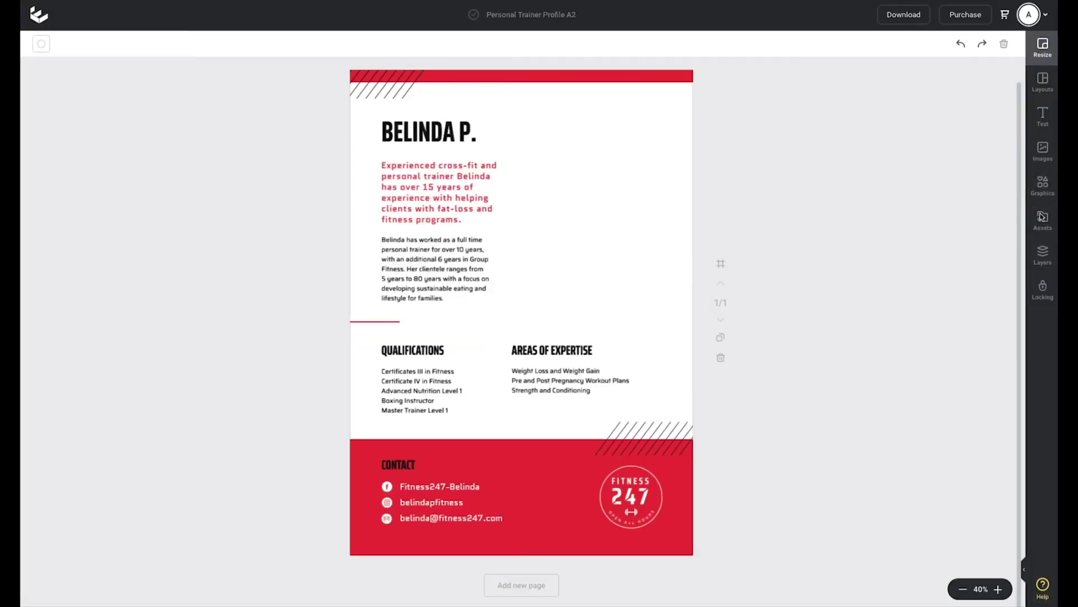
# Step: Add an enlarged blob shape mask at the page's top right and drop the woman's photo into it
pyautogui.click(1039, 187)
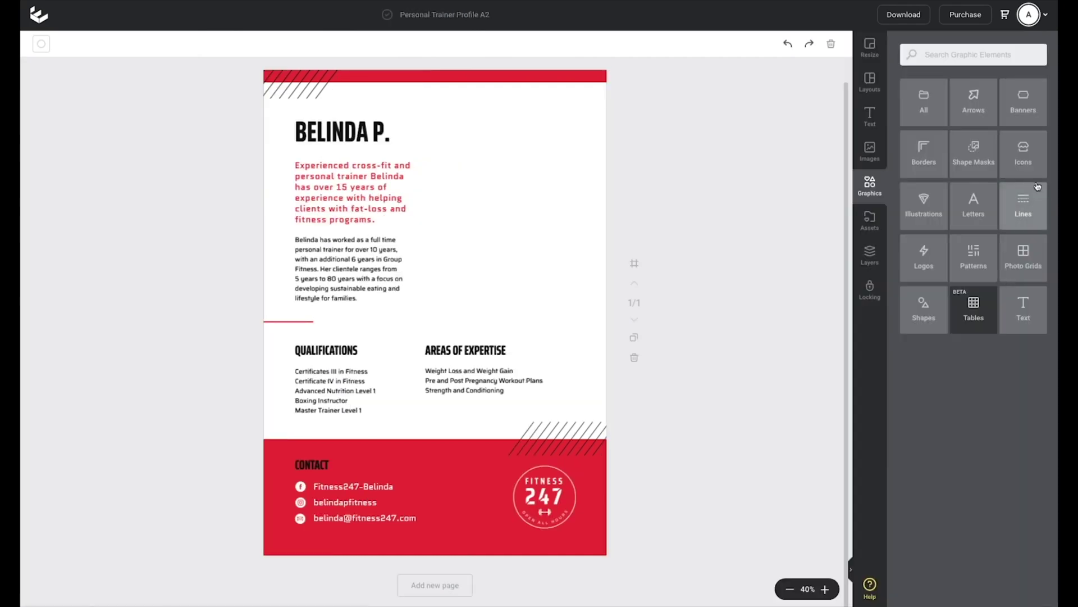
pyautogui.click(980, 157)
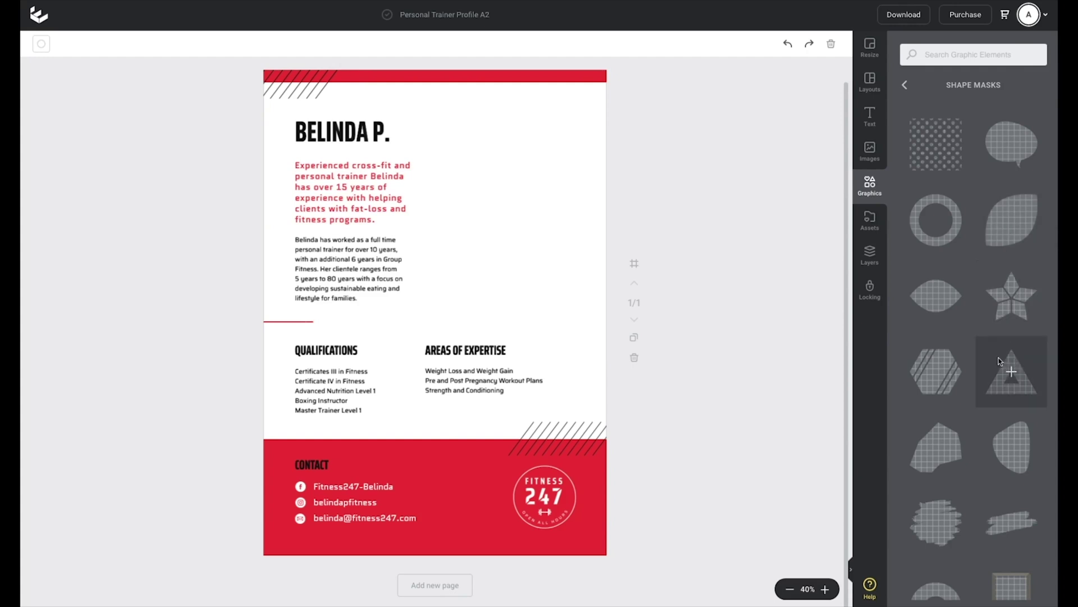
pyautogui.click(1011, 448)
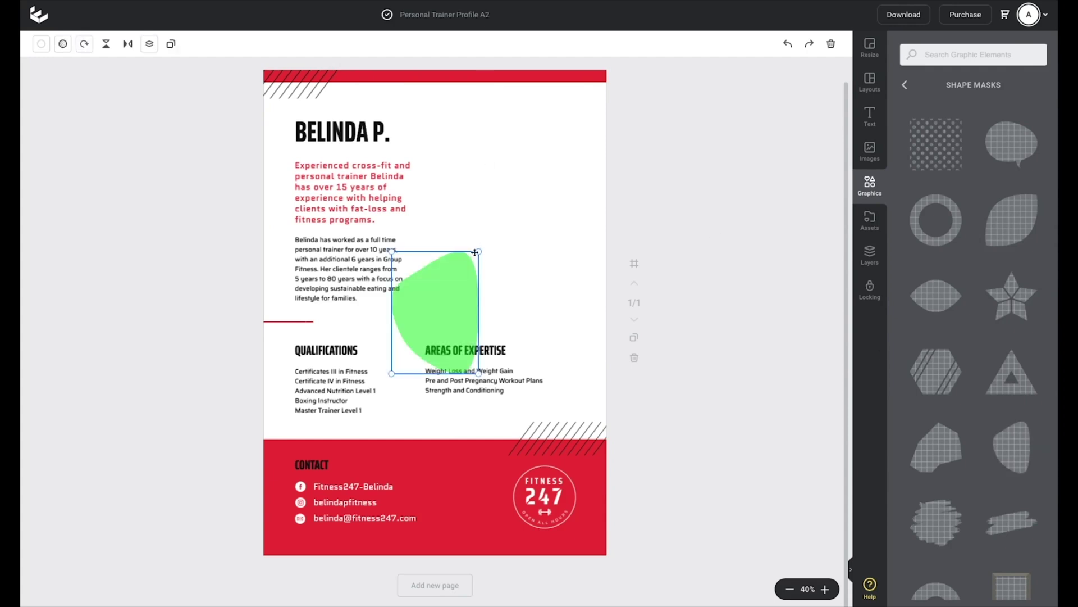
pyautogui.moveTo(480, 252); pyautogui.dragTo(590, 152)
pyautogui.moveTo(471, 224); pyautogui.dragTo(501, 202)
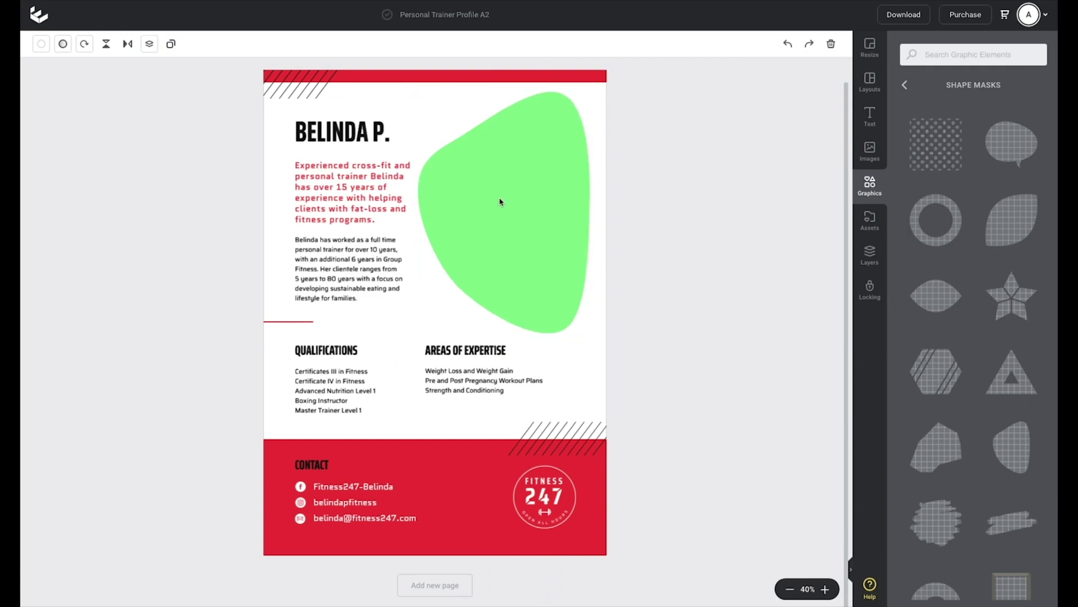
pyautogui.click(869, 150)
pyautogui.moveTo(1023, 245); pyautogui.dragTo(530, 166)
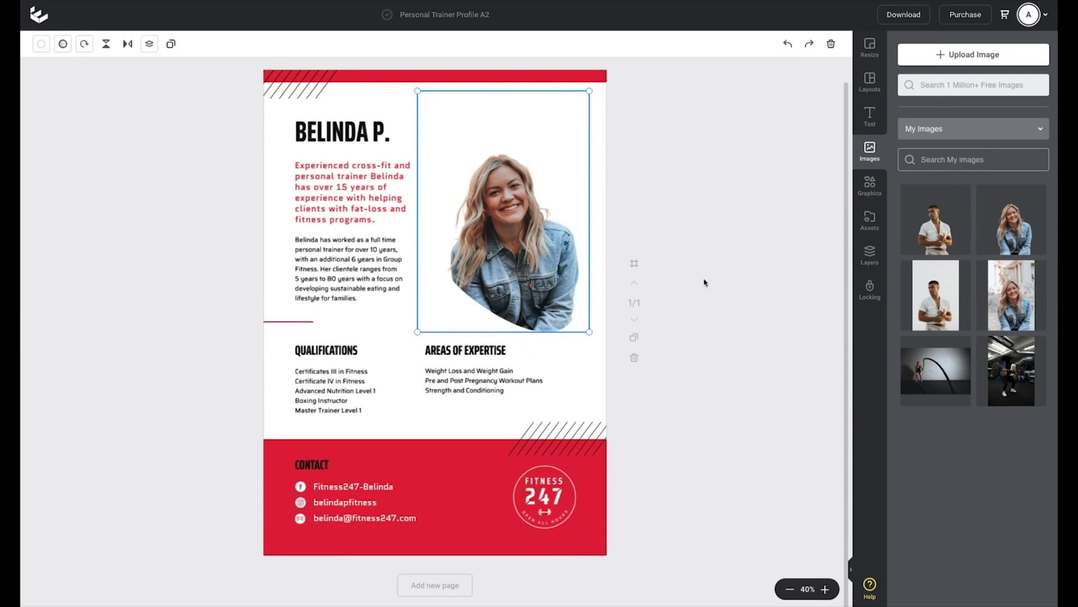
# Step: Pull the woman's photo out, delete an extra added copy, and return the original to the blob mask
pyautogui.moveTo(524, 232); pyautogui.dragTo(365, 421)
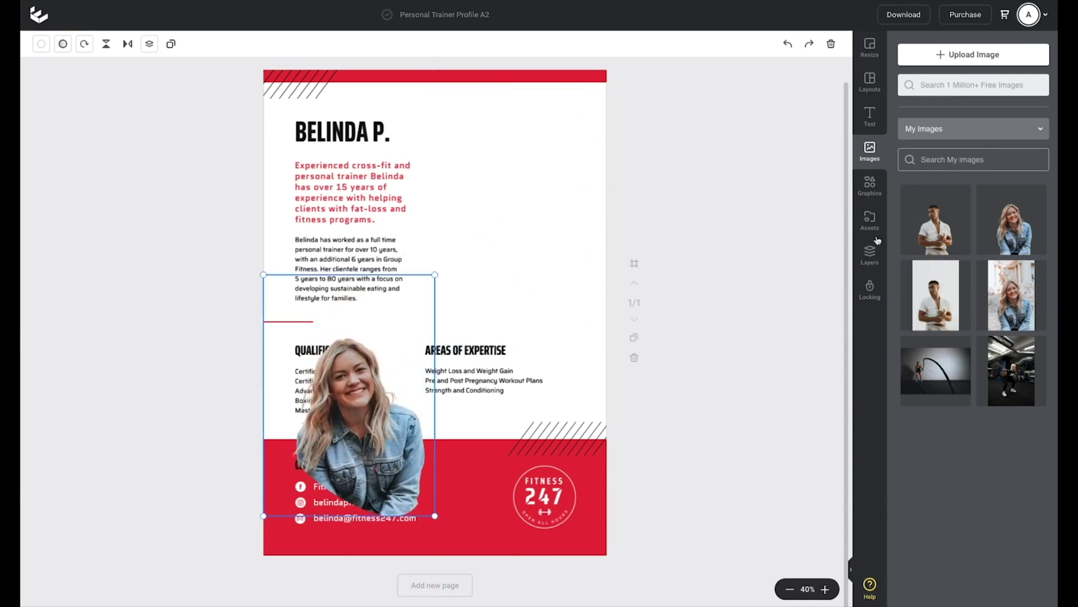
pyautogui.click(1011, 227)
pyautogui.moveTo(470, 306); pyautogui.dragTo(518, 209)
pyautogui.moveTo(540, 130); pyautogui.dragTo(612, 77)
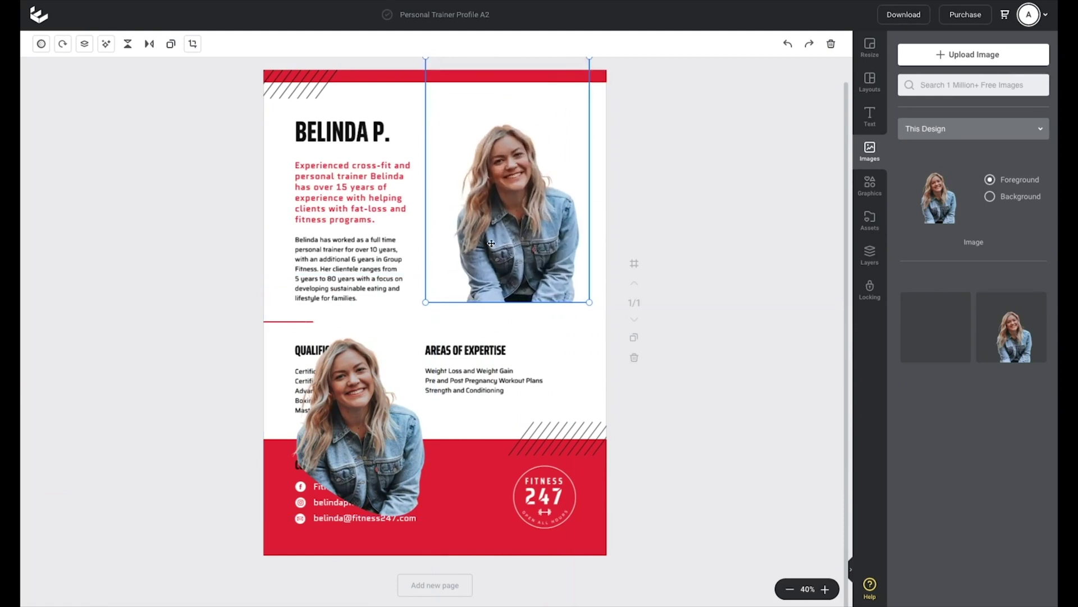
pyautogui.press('Delete')
pyautogui.moveTo(359, 445); pyautogui.dragTo(485, 247)
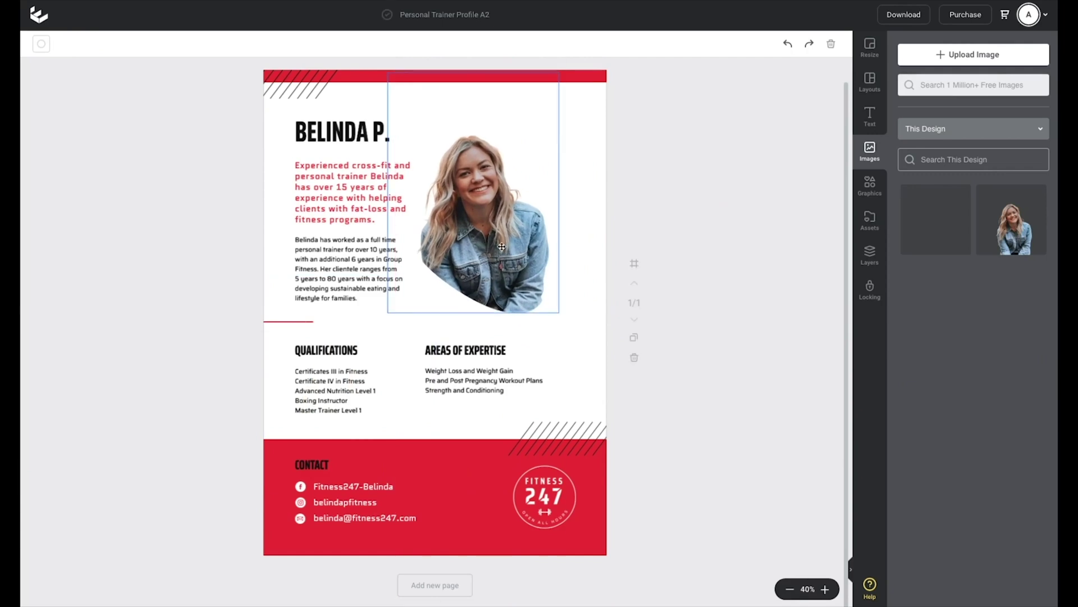
# Step: Recrop the woman's photo inside the blob mask, enlarging it and shifting it upward
pyautogui.doubleClick(502, 247)
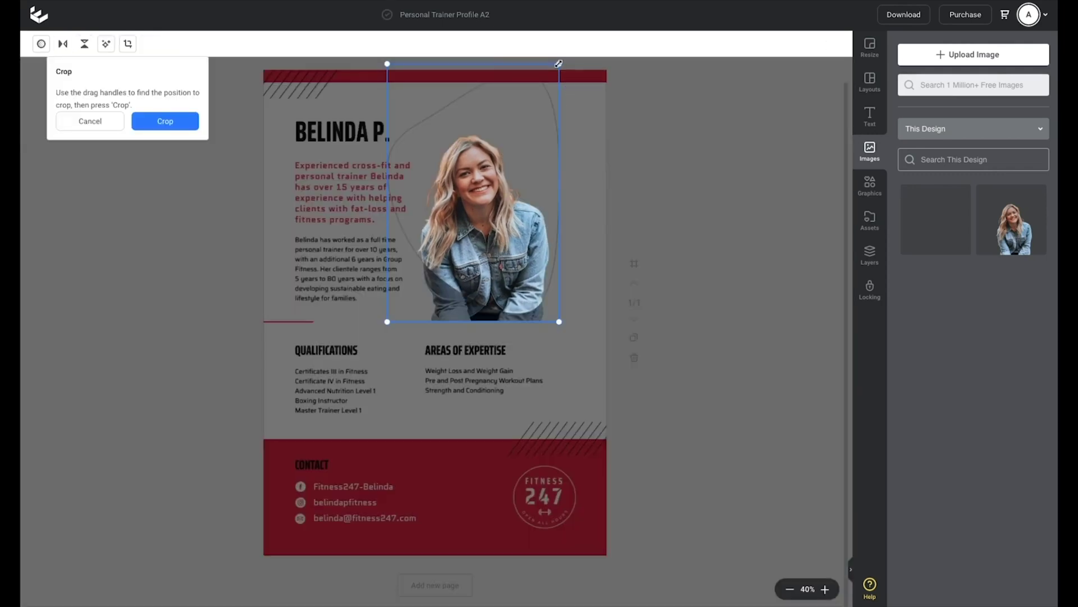
pyautogui.moveTo(559, 64); pyautogui.dragTo(616, 41)
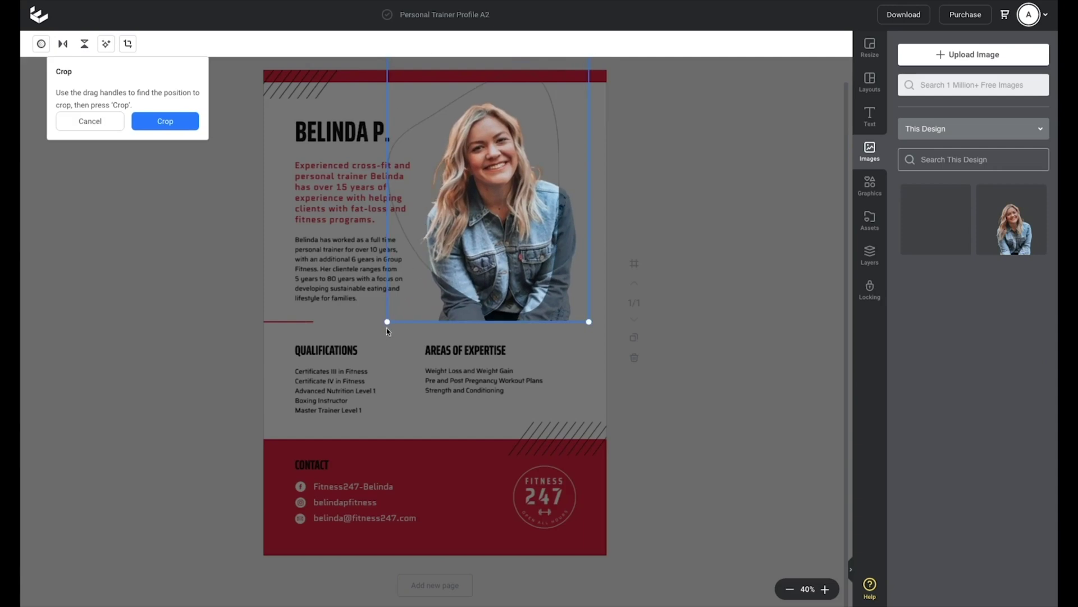
pyautogui.moveTo(387, 322); pyautogui.dragTo(368, 349)
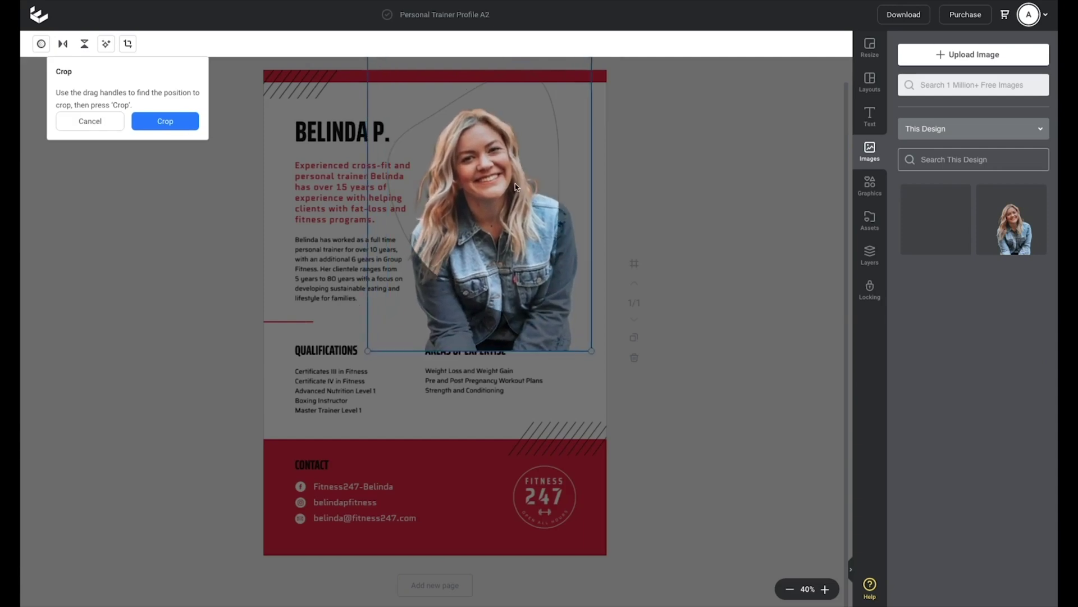
pyautogui.moveTo(514, 183); pyautogui.dragTo(499, 192)
pyautogui.click(181, 126)
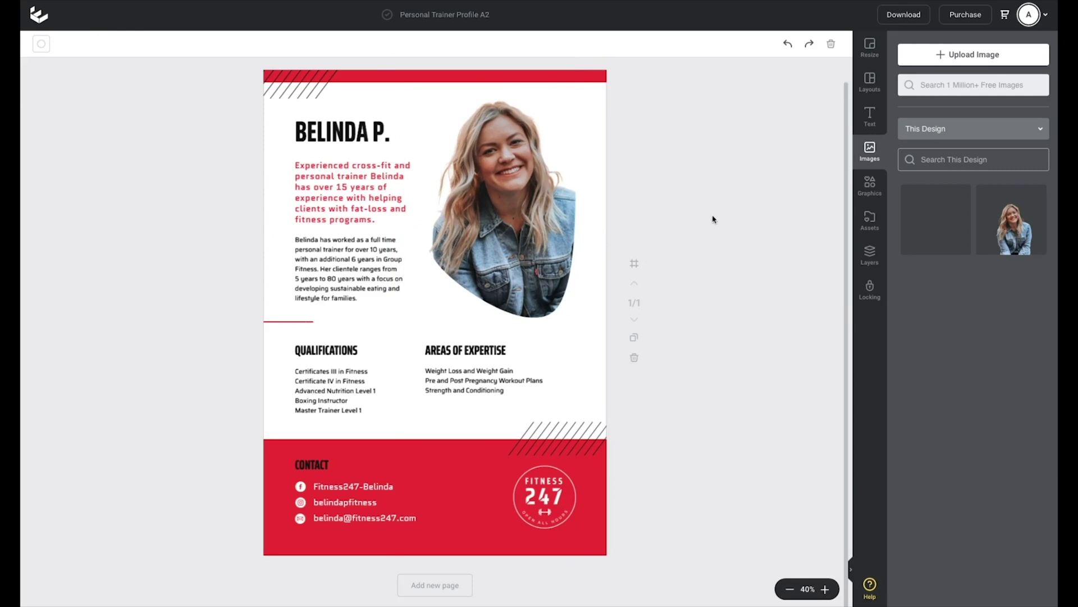
# Step: Duplicate the profile page, select the photo on page 2, and show the My Images uploads
pyautogui.click(634, 340)
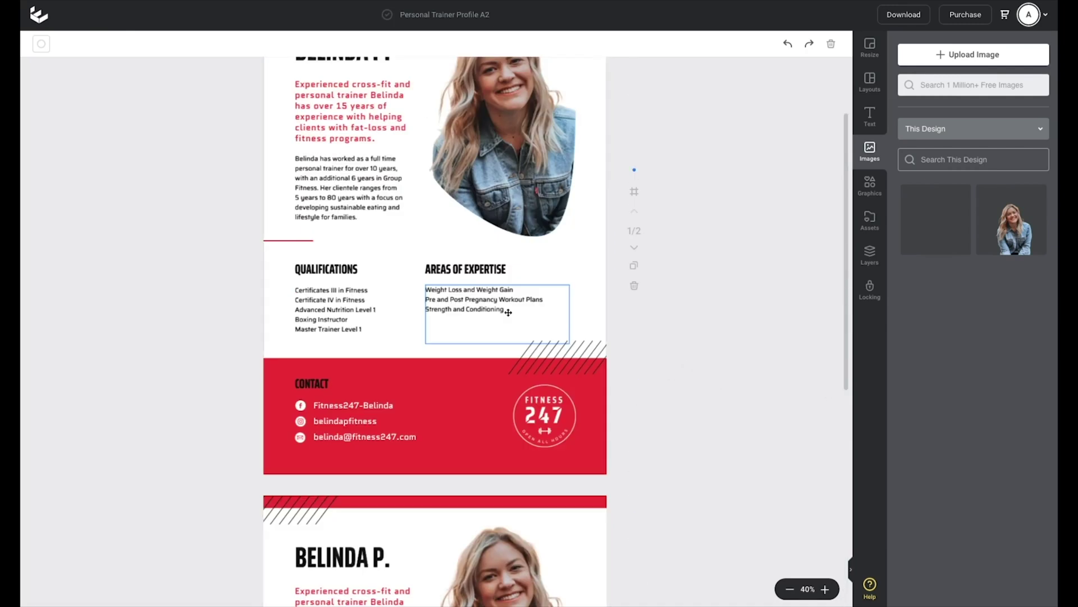
pyautogui.click(525, 339)
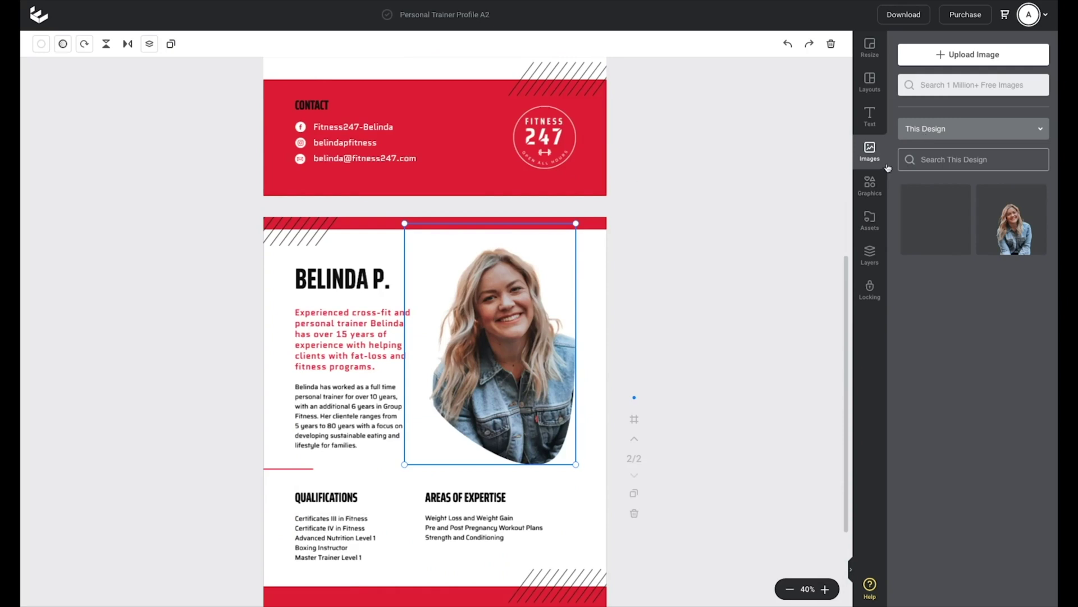
pyautogui.click(923, 137)
pyautogui.click(932, 160)
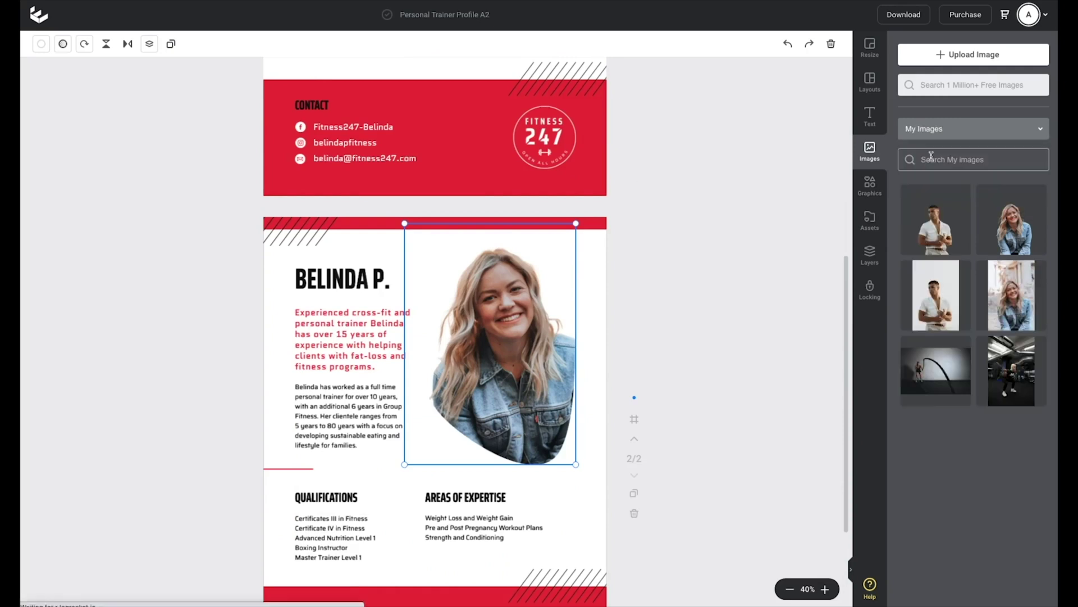
# Step: Drop the man's photo into the page 2 blob mask, enlarge it to fill the shape, nudge it right, and apply the crop
pyautogui.moveTo(948, 231); pyautogui.dragTo(493, 270)
pyautogui.doubleClick(495, 310)
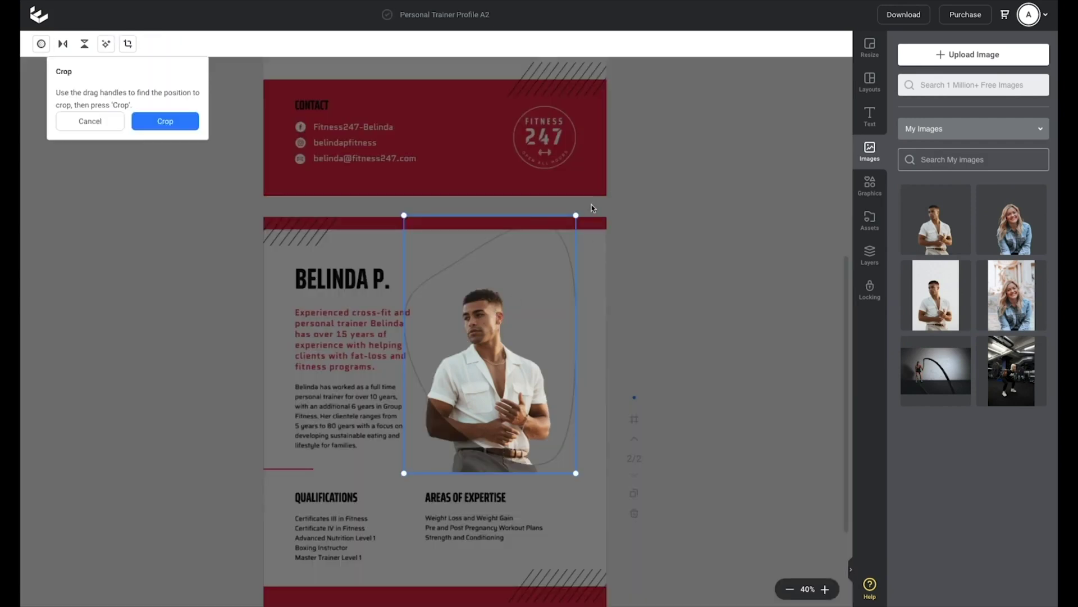
pyautogui.moveTo(576, 216); pyautogui.dragTo(633, 129)
pyautogui.moveTo(403, 473); pyautogui.dragTo(375, 527)
pyautogui.moveTo(494, 331); pyautogui.dragTo(502, 334)
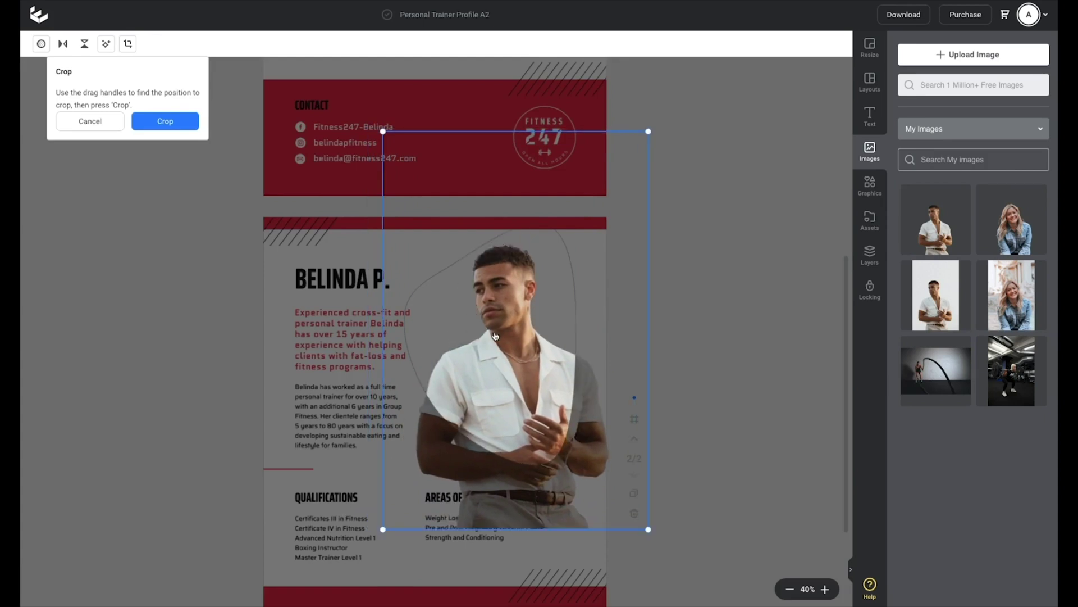
pyautogui.click(174, 123)
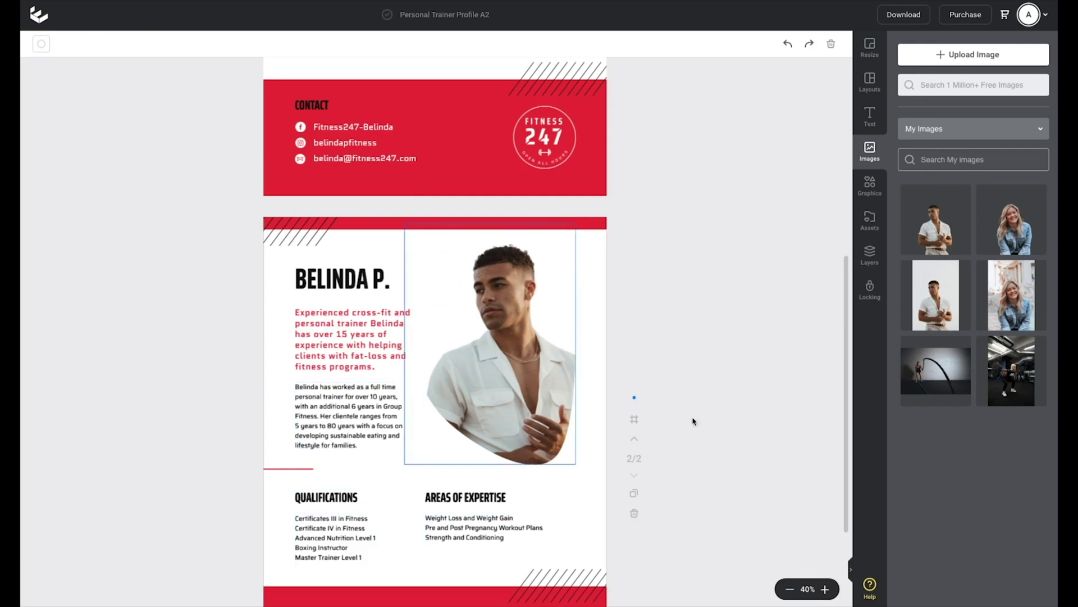
pyautogui.scroll(1, 736, 385)
pyautogui.scroll(5, 735, 385)
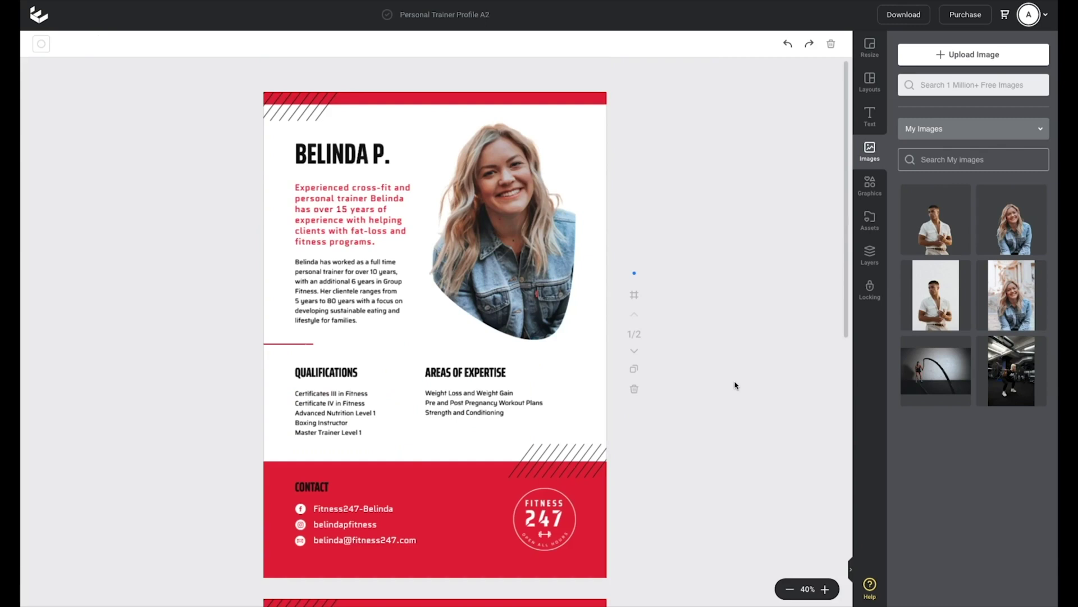
pyautogui.scroll(-5, 736, 385)
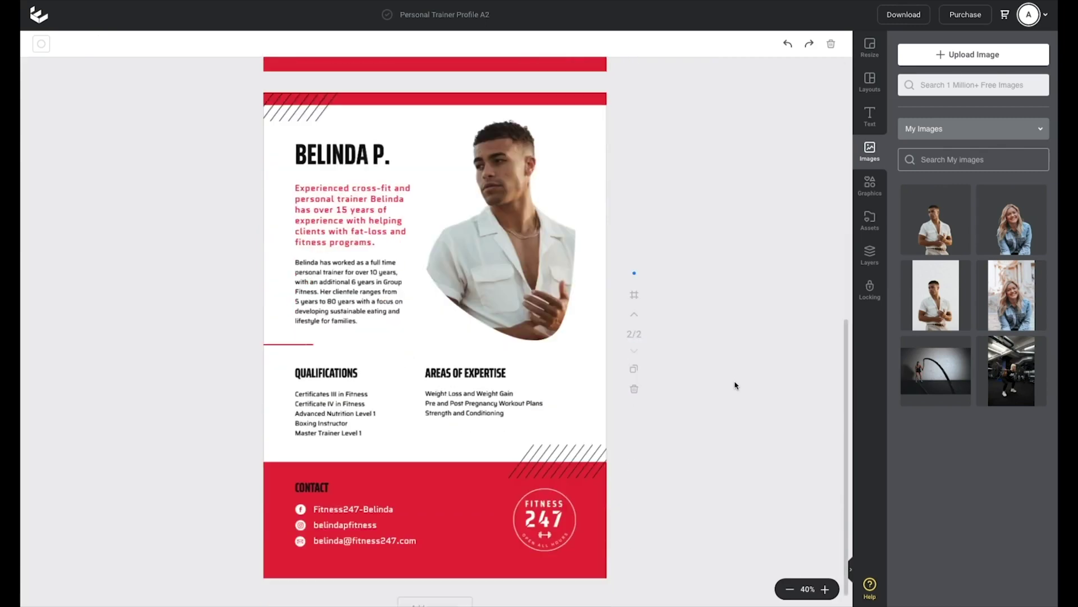